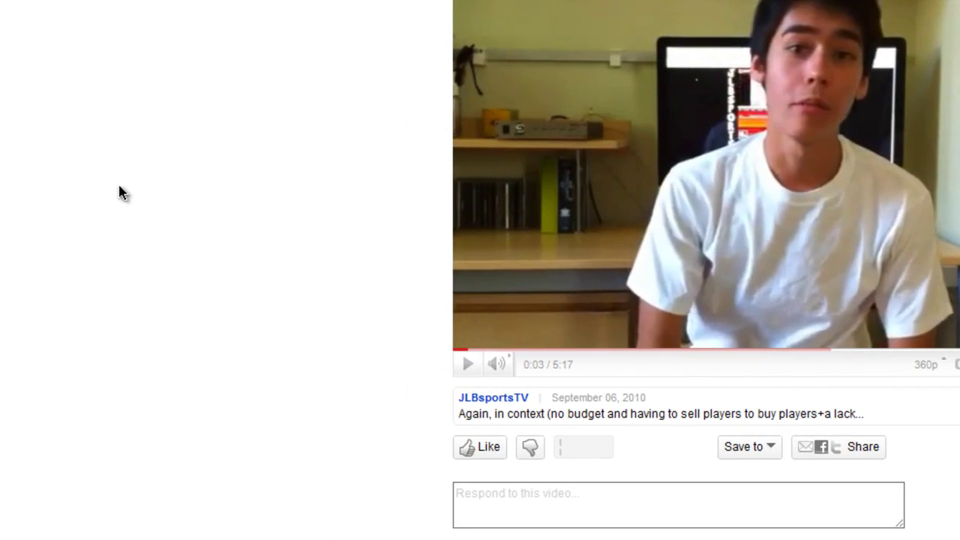
Open DevTools on the video page, drag its window aside, then close it
{"action": "right_click", "coordinate": [118, 184]}
{"action": "left_click", "coordinate": [161, 384]}
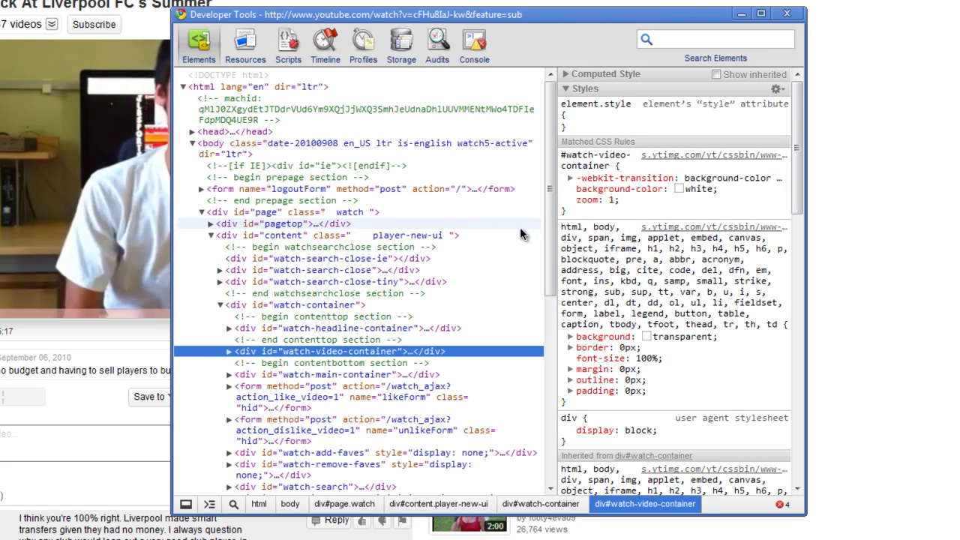
{"action": "mouse_move", "coordinate": [600, 189]}
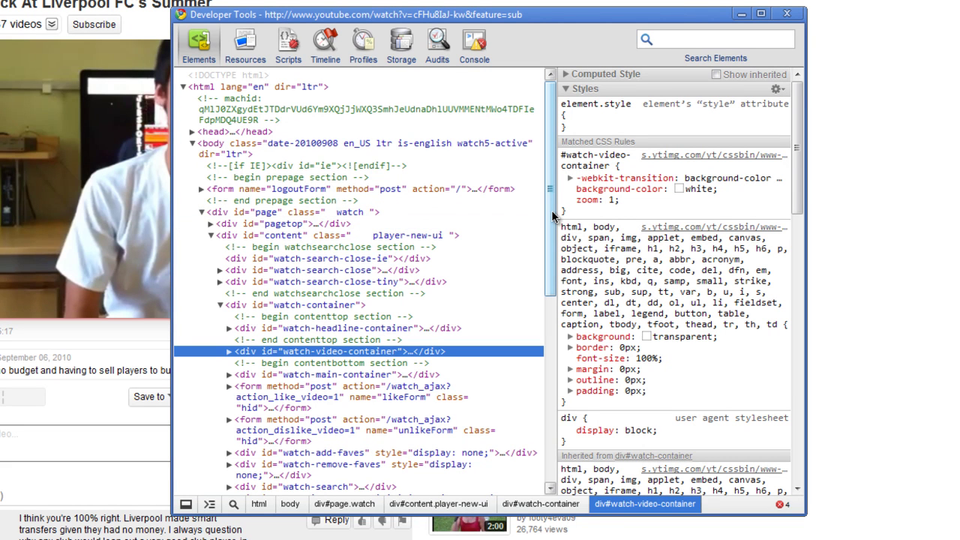
{"action": "mouse_move", "coordinate": [552, 217]}
{"action": "left_mouse_down"}
{"action": "mouse_move", "coordinate": [544, 443]}
{"action": "mouse_move", "coordinate": [549, 225]}
{"action": "left_mouse_up"}
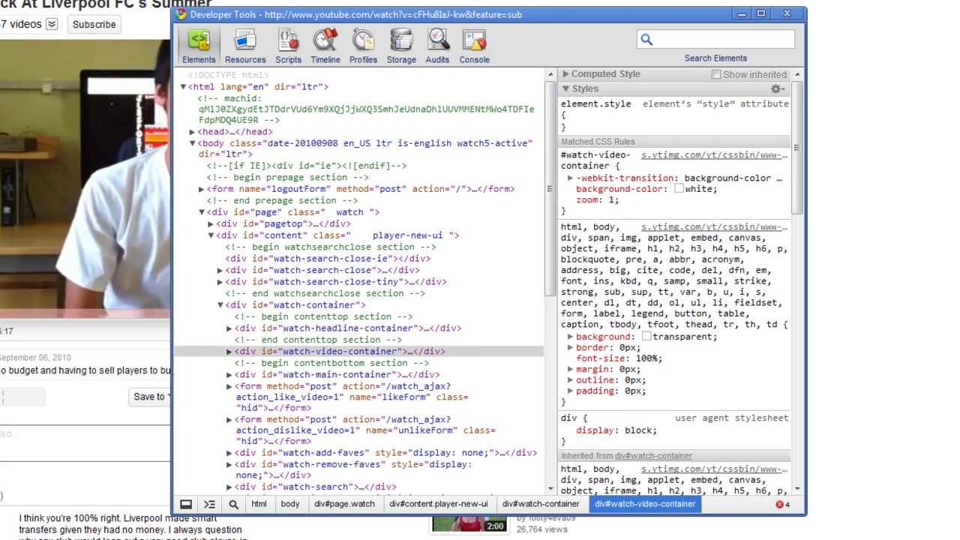
{"action": "mouse_move", "coordinate": [429, 16]}
{"action": "left_mouse_down"}
{"action": "mouse_move", "coordinate": [809, 105]}
{"action": "mouse_move", "coordinate": [148, 57]}
{"action": "left_mouse_up"}
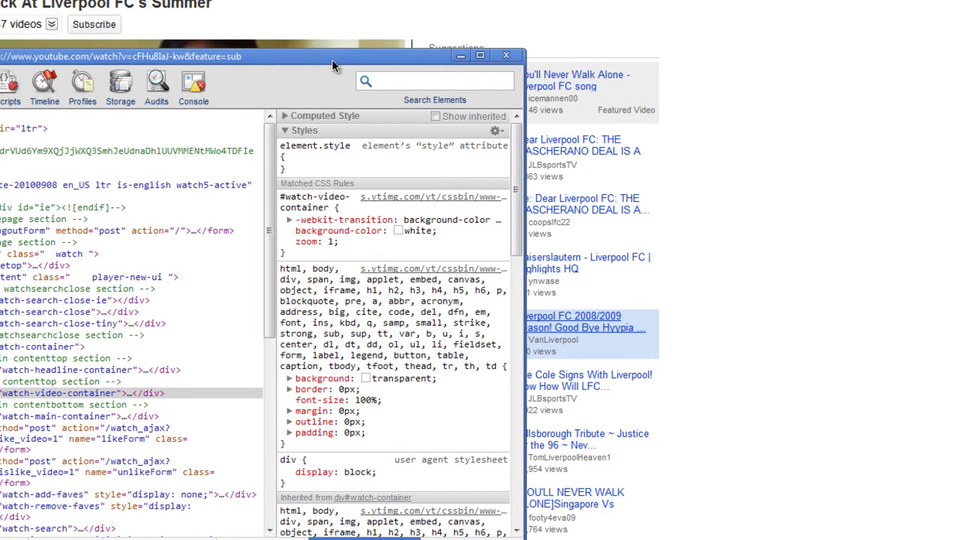
{"action": "left_click_drag", "start_coordinate": [335, 60], "coordinate": [10, 140]}
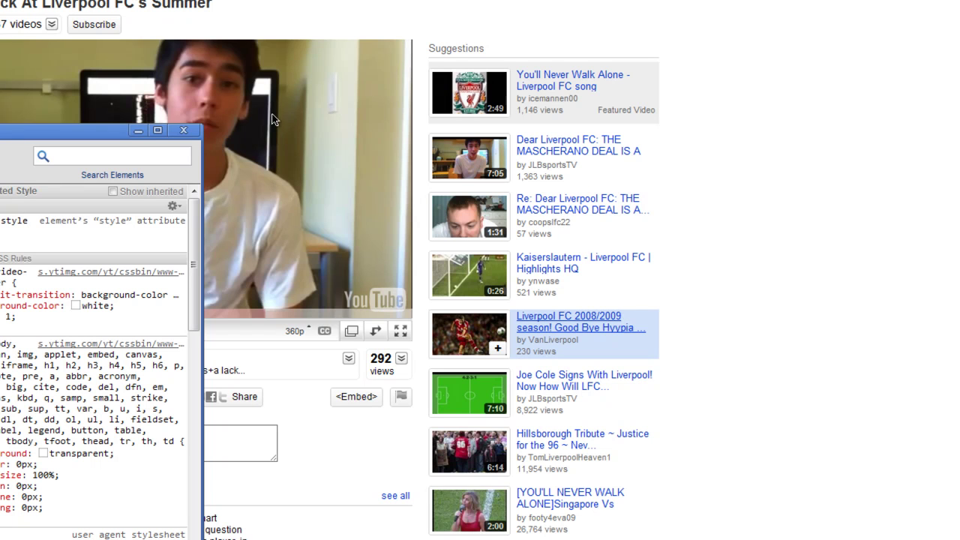
{"action": "left_click", "coordinate": [183, 130]}
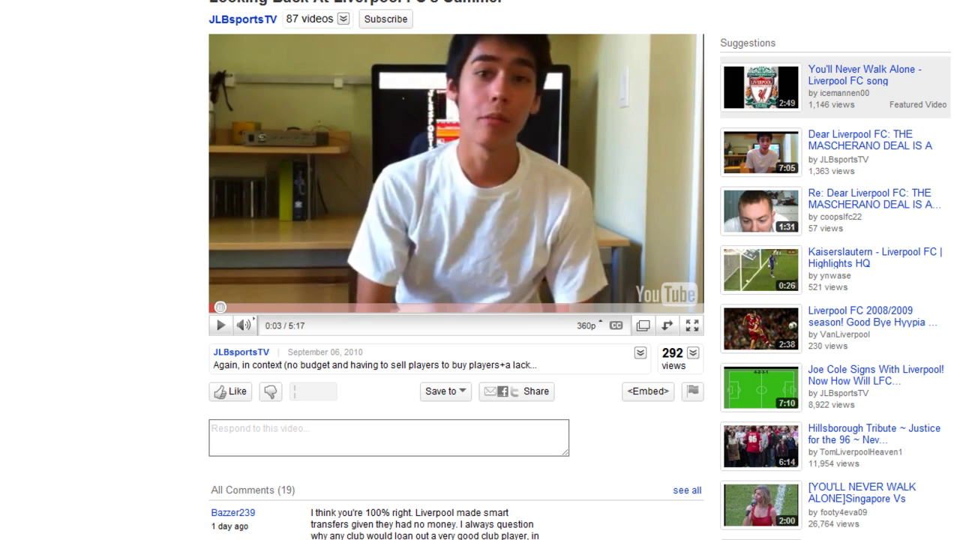
{"action": "right_click", "coordinate": [1, 186]}
{"action": "left_click", "coordinate": [114, 309]}
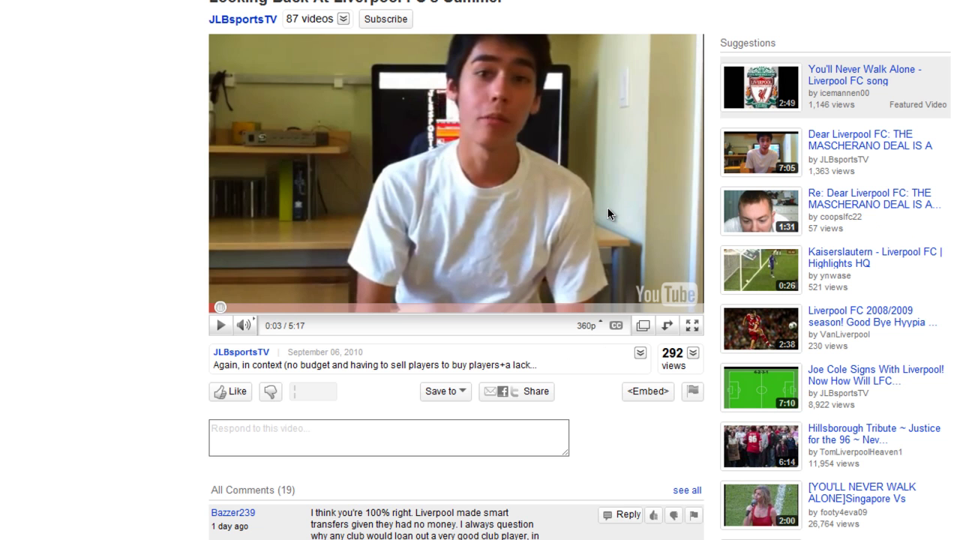
Change the video's view count from 292 to 2,999,992 in the Elements panel
{"action": "right_click", "coordinate": [670, 352]}
{"action": "left_click", "coordinate": [699, 510]}
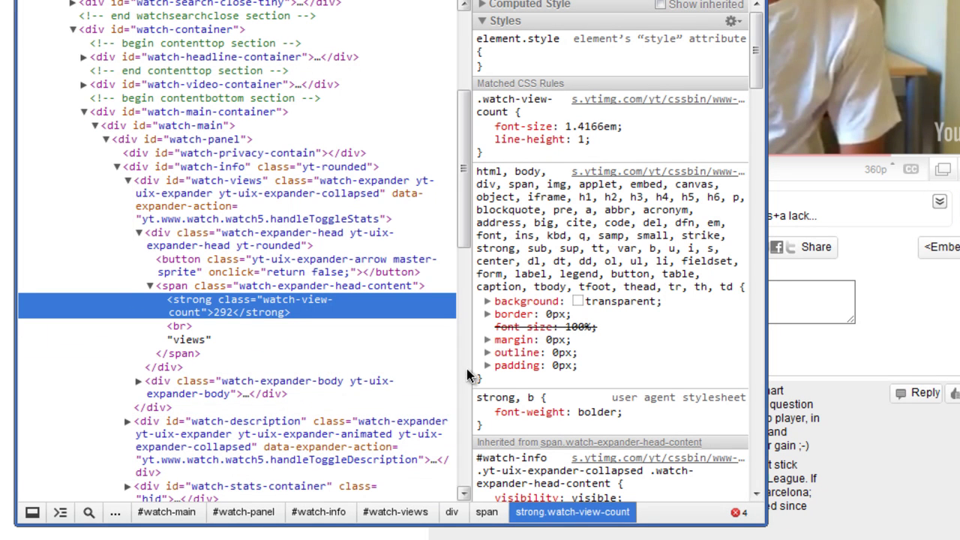
{"action": "double_click", "coordinate": [223, 313]}
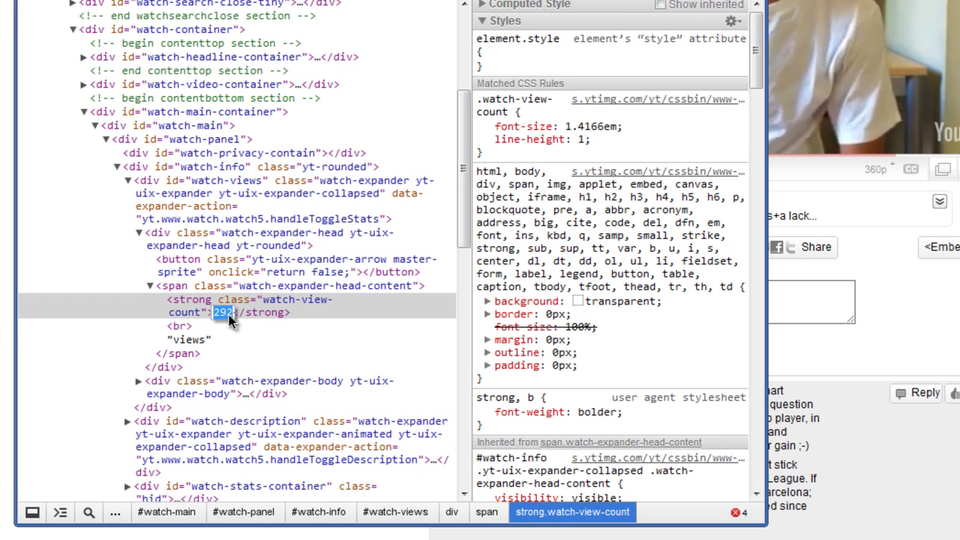
{"action": "type", "text": "292"}
{"action": "type", "text": "9"}
{"action": "type", "text": "9"}
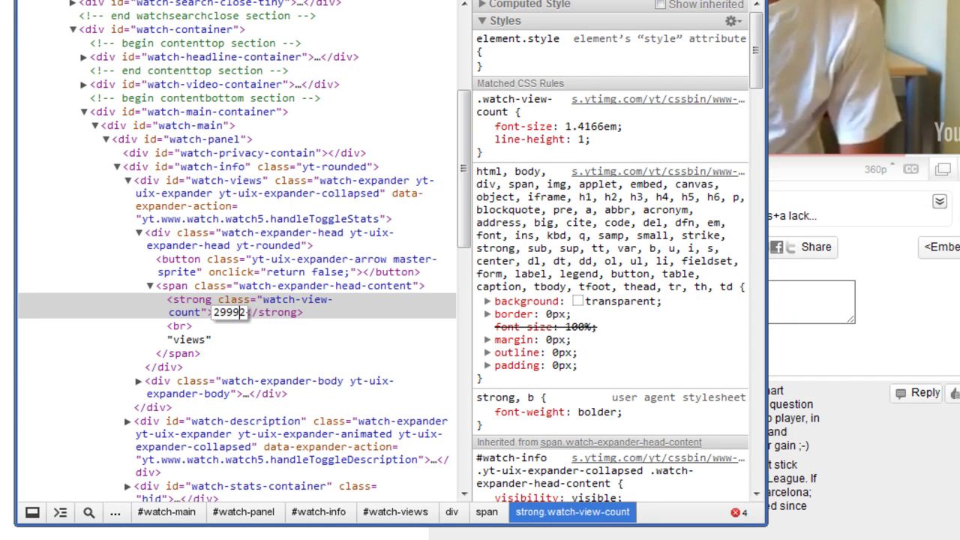
{"action": "type", "text": "9"}
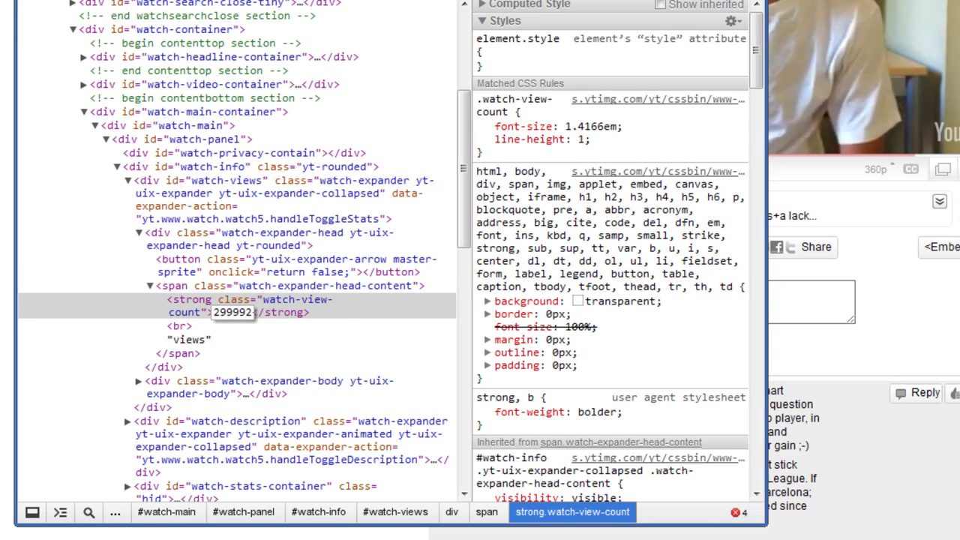
{"action": "type", "text": ","}
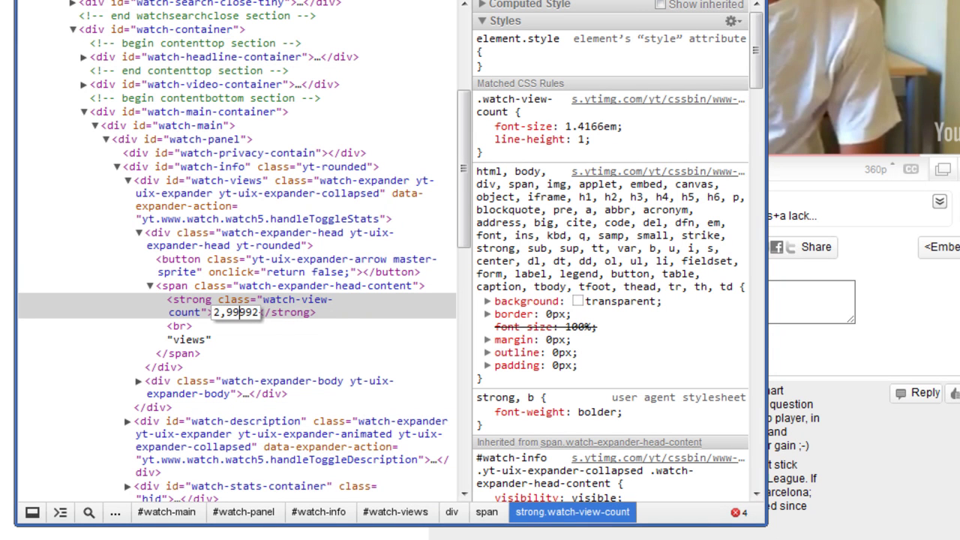
{"action": "type", "text": ",9"}
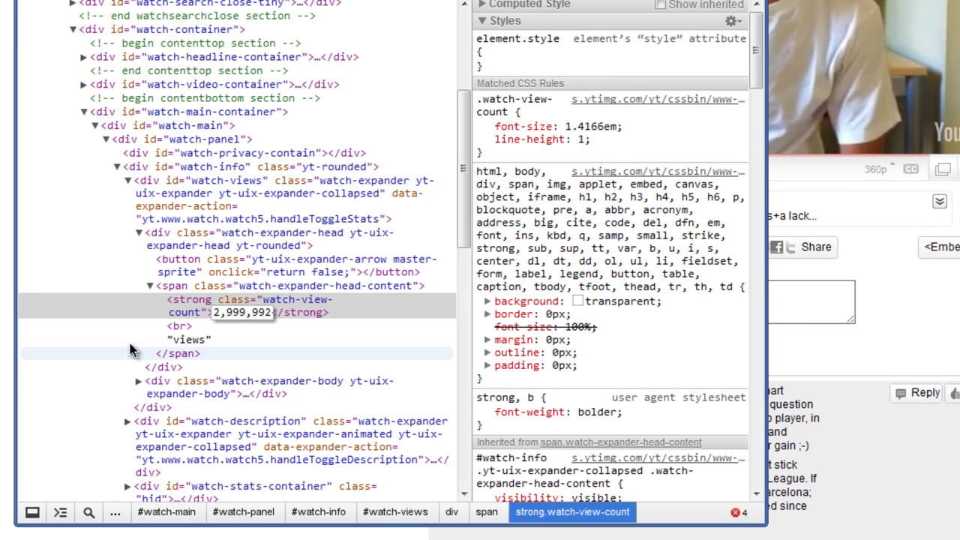
{"action": "key", "text": "Return"}
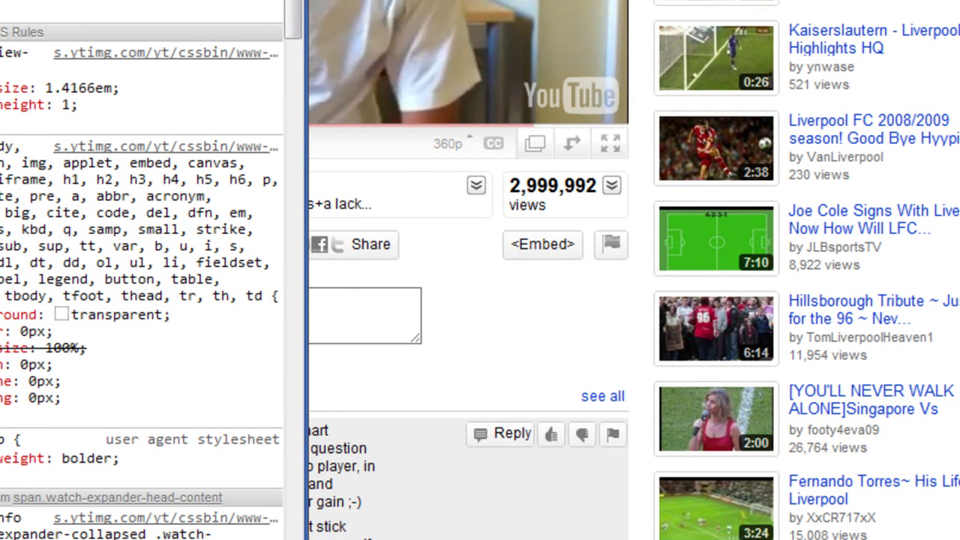
{"action": "key", "text": "F12"}
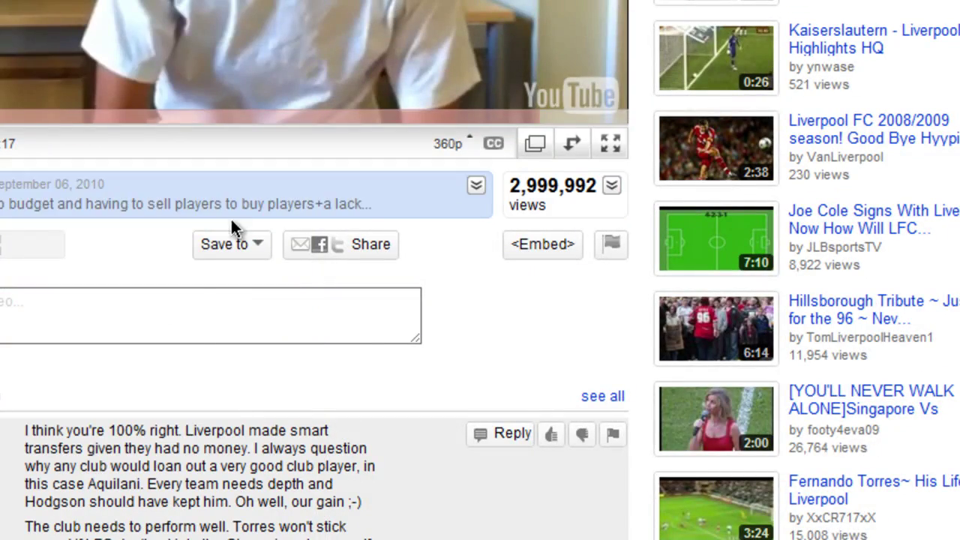
Inspect the ratings bar and change its tooltip from 2 likes to 26788 likes, 0 dislikes
{"action": "right_click", "coordinate": [23, 240]}
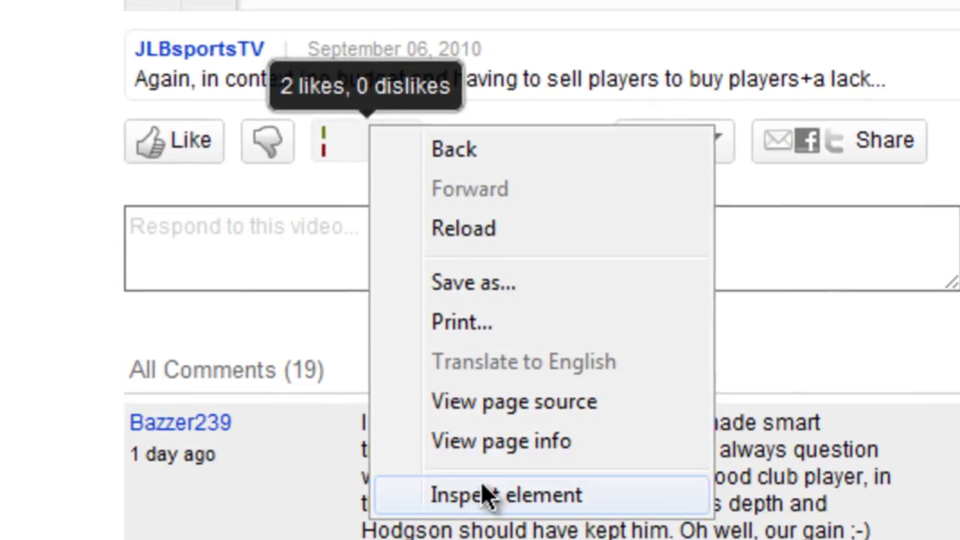
{"action": "left_click", "coordinate": [41, 492]}
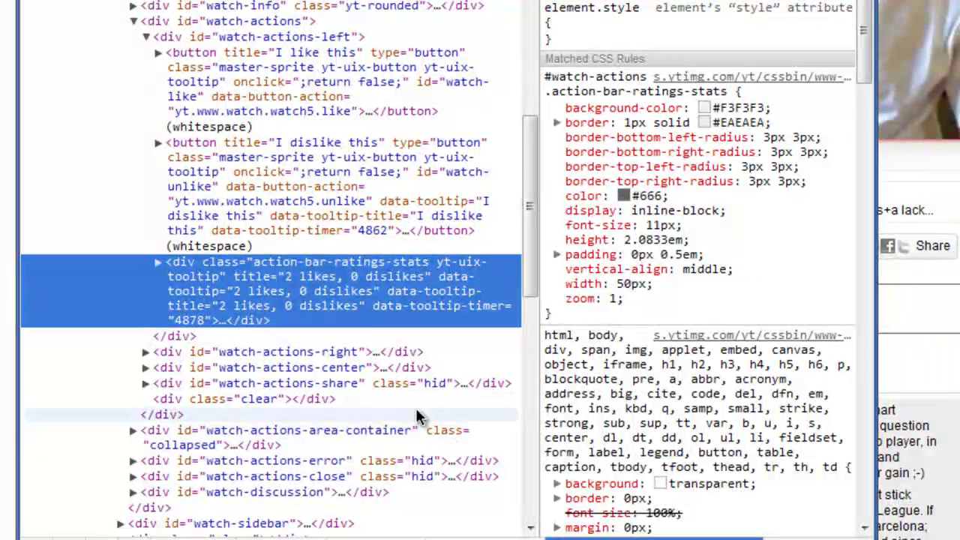
{"action": "double_click", "coordinate": [326, 277]}
{"action": "left_click", "coordinate": [291, 276]}
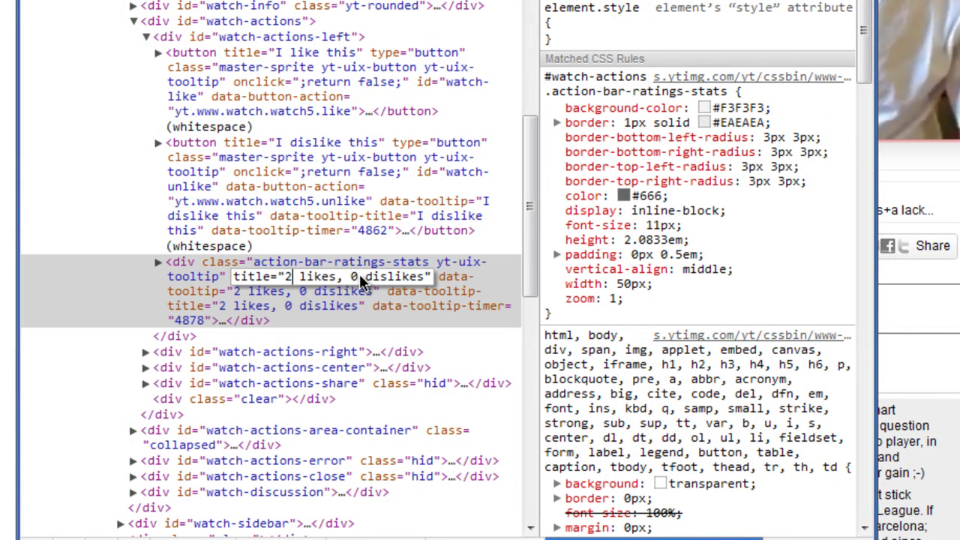
{"action": "key", "text": "BackSpace"}
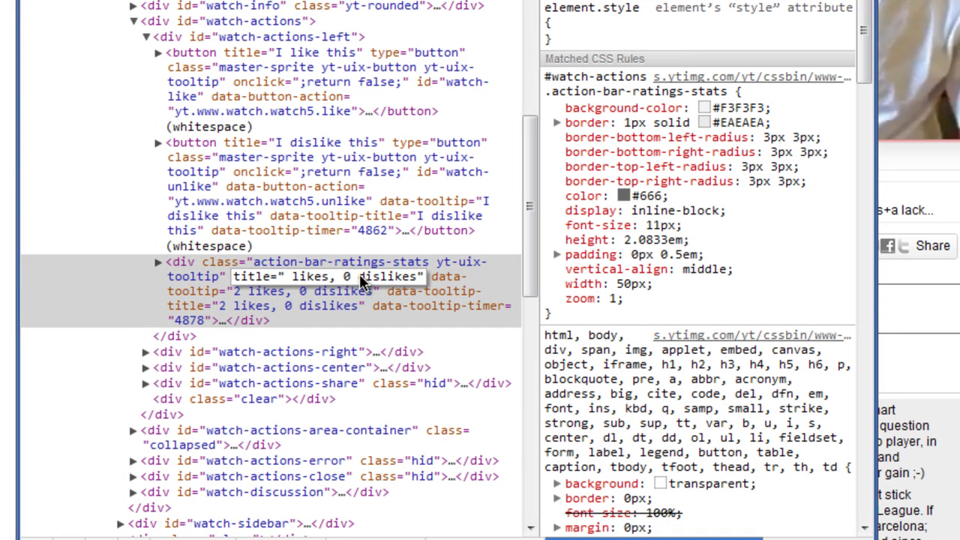
{"action": "type", "text": "2"}
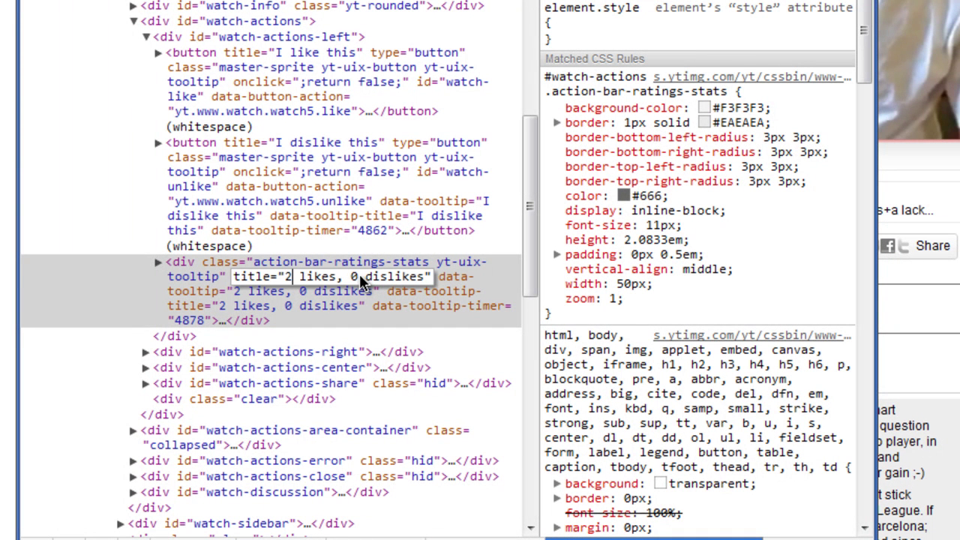
{"action": "type", "text": "678"}
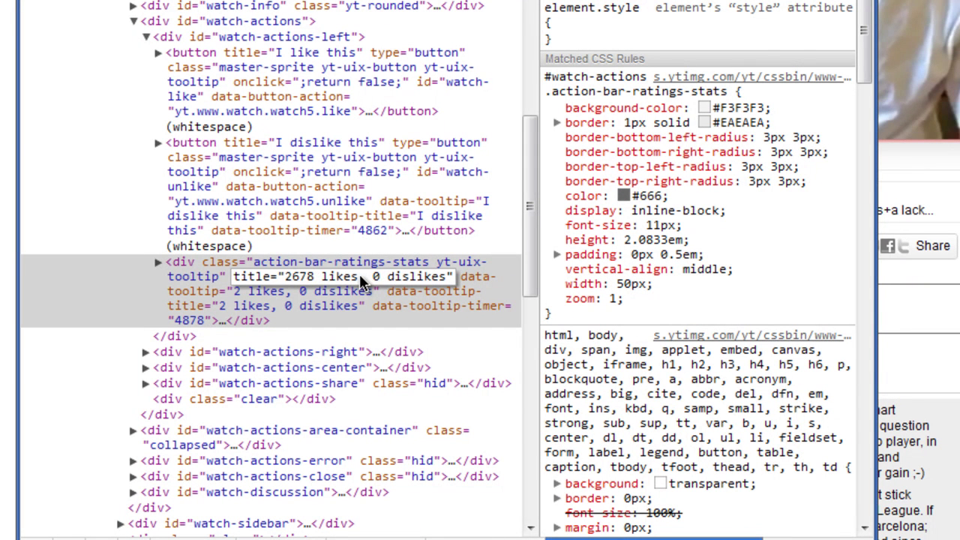
{"action": "type", "text": "8"}
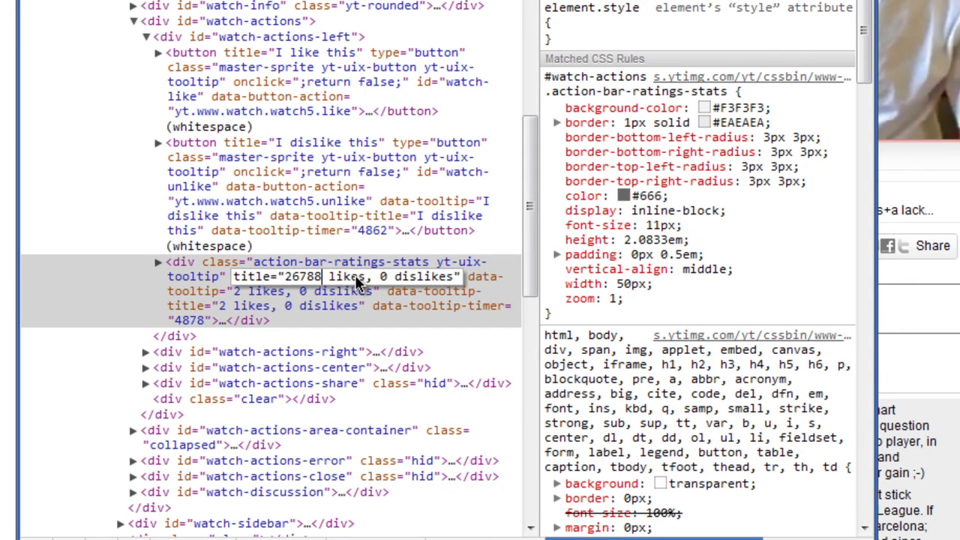
{"action": "key", "text": "Return"}
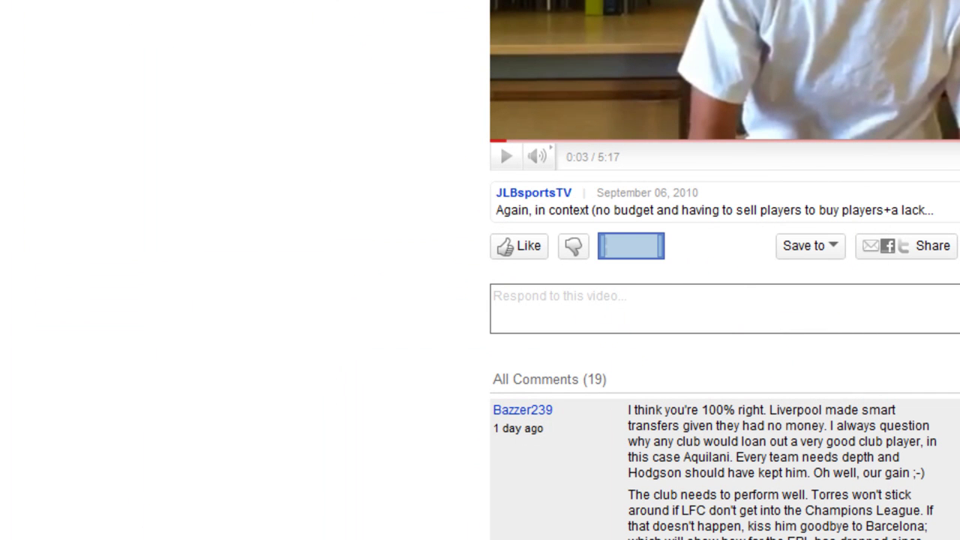
Change the ratings tooltip's like count to 26678 likes, 0 dislikes
{"action": "left_click", "coordinate": [630, 245]}
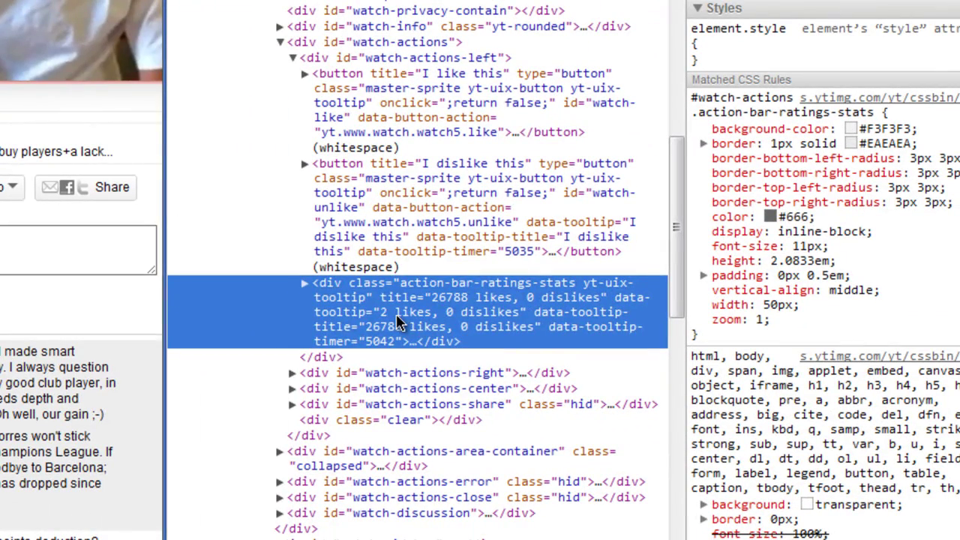
{"action": "double_click", "coordinate": [396, 318]}
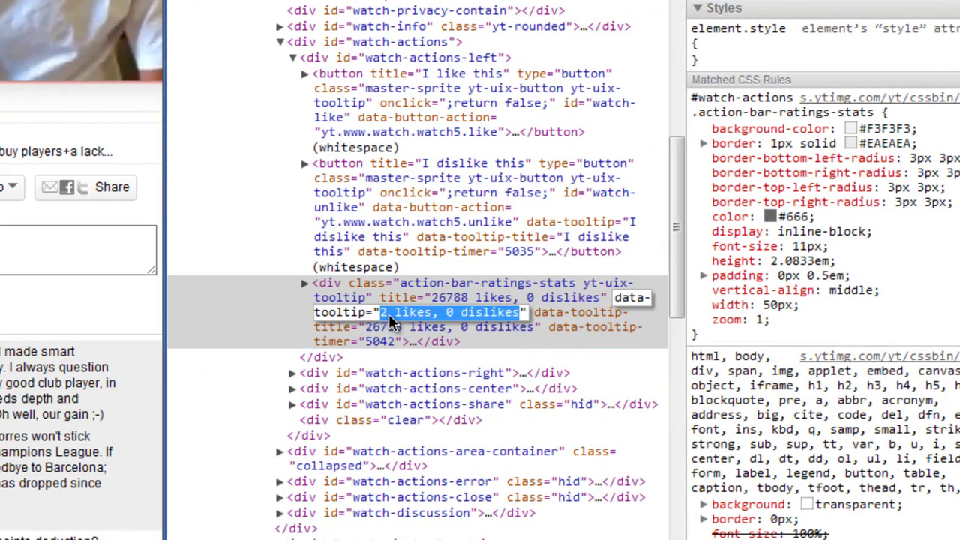
{"action": "left_click", "coordinate": [389, 319]}
{"action": "type", "text": "667"}
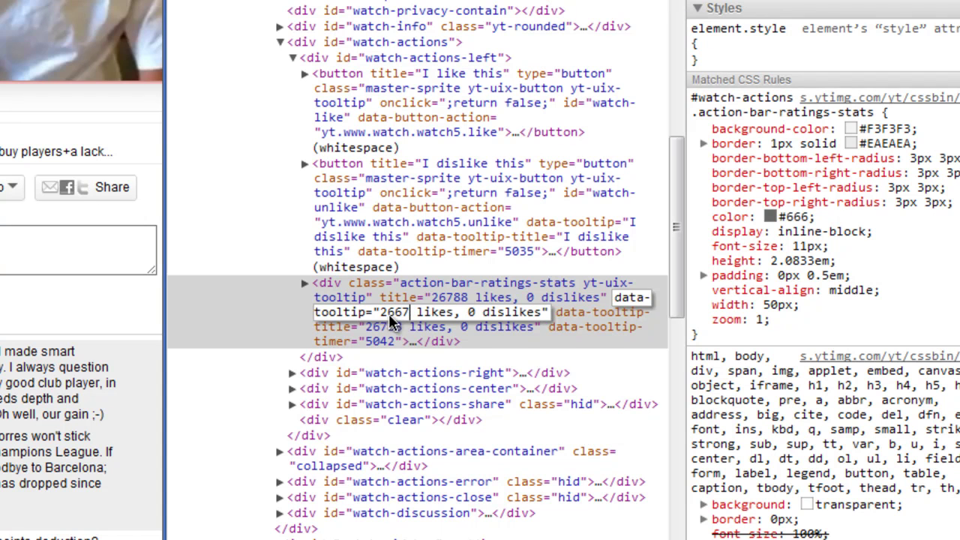
{"action": "type", "text": "8"}
{"action": "key", "text": "Return"}
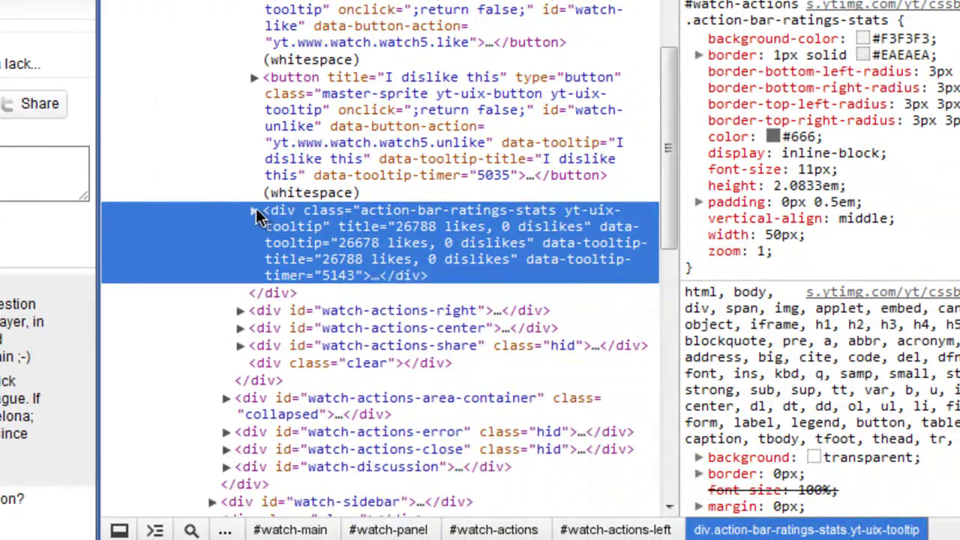
Expand the ratings element and edit the likes-bar width style from 0.4% to 67.4%
{"action": "left_click", "coordinate": [256, 211]}
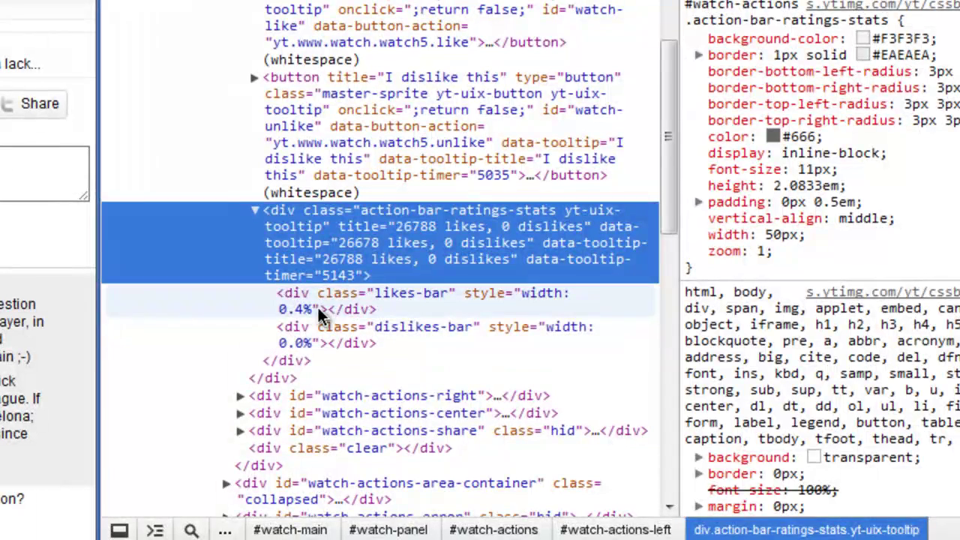
{"action": "left_click", "coordinate": [297, 311]}
{"action": "double_click", "coordinate": [297, 311]}
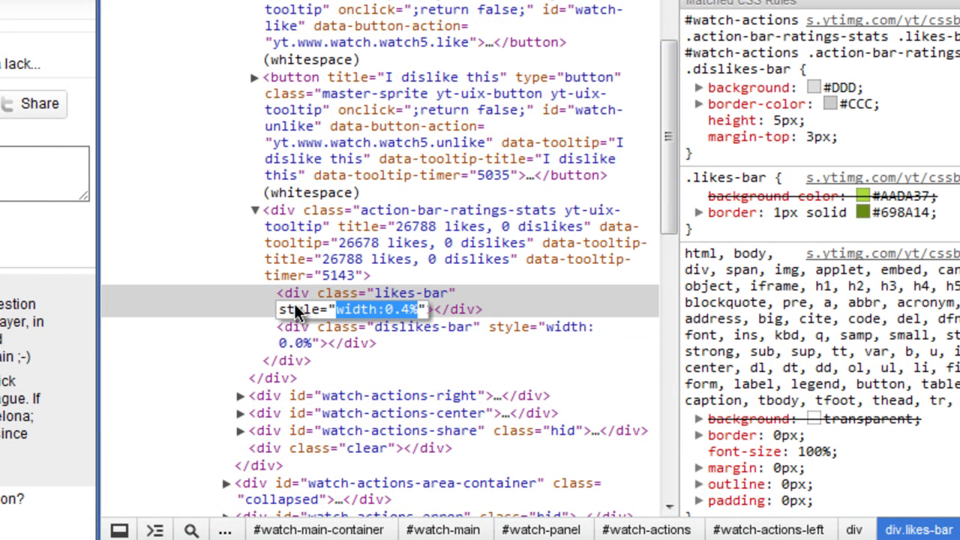
{"action": "left_click", "coordinate": [390, 310]}
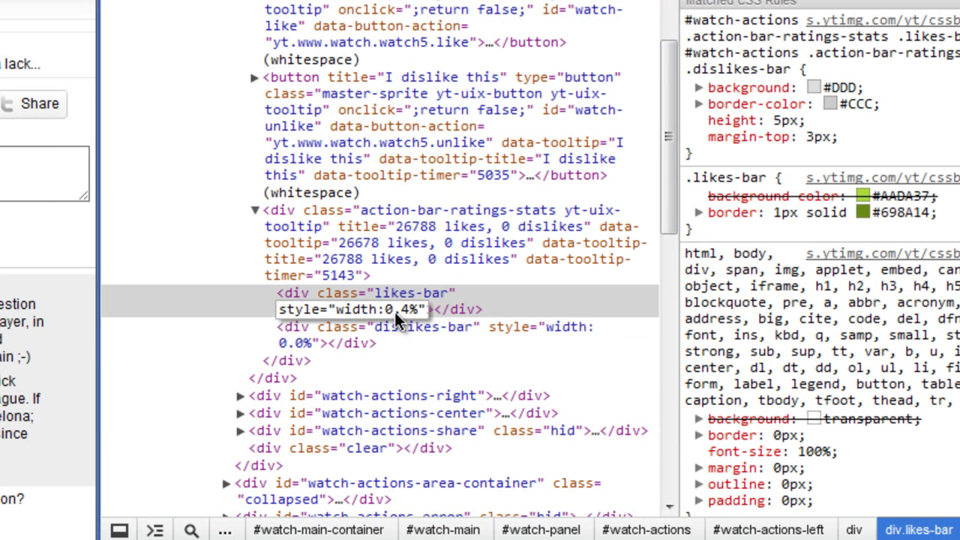
{"action": "type", "text": "67"}
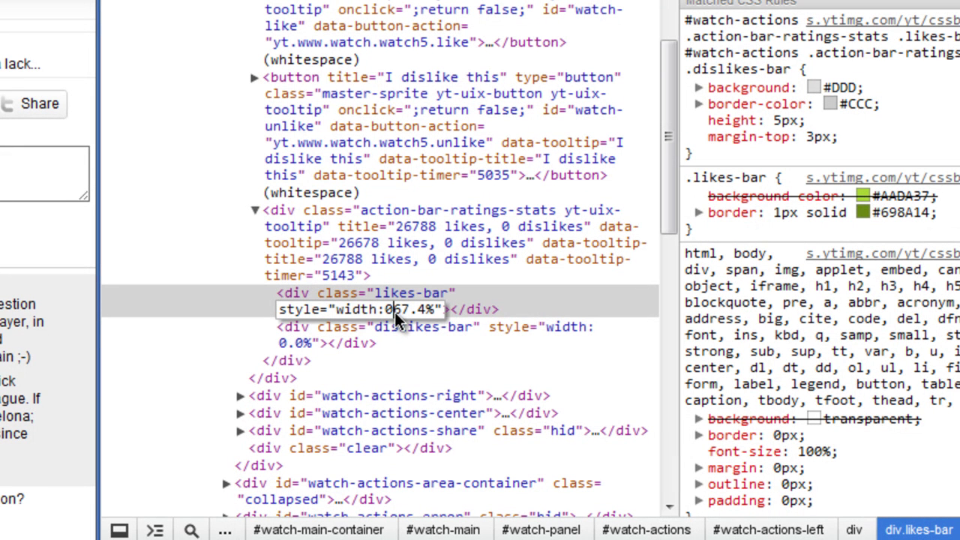
{"action": "key", "text": "Left"}
{"action": "key", "text": "Left"}
{"action": "key", "text": "BackSpace"}
Commit the 67.4% likes-bar width and scroll to the JLBsportsTV profile showing 541 subscribers
{"action": "key", "text": "Return"}
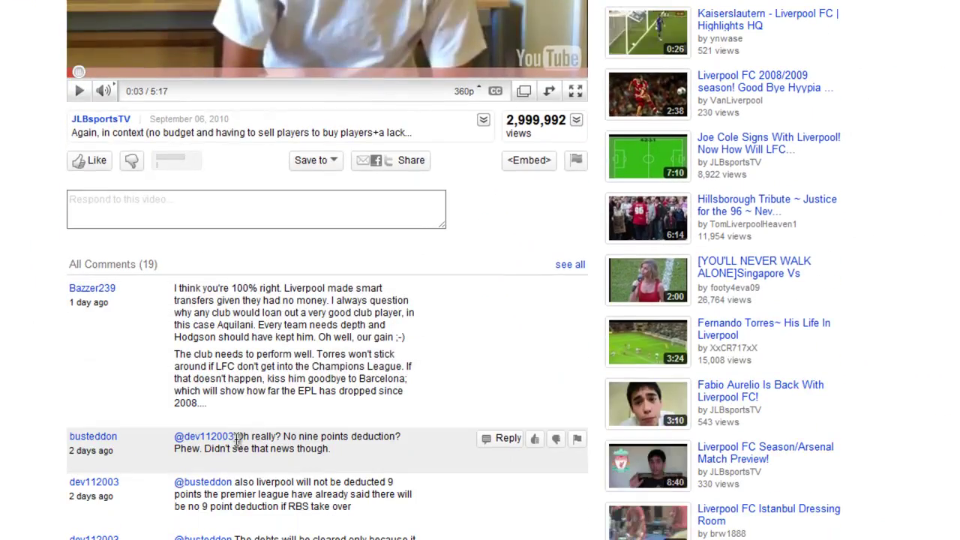
{"action": "scroll", "coordinate": [237, 441], "scroll_direction": "up", "scroll_amount": 3}
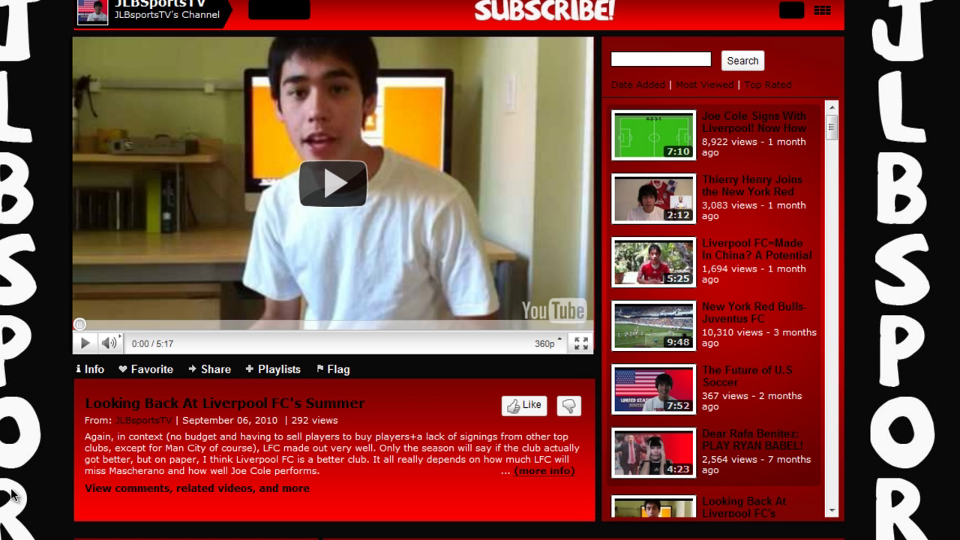
{"action": "scroll", "coordinate": [11, 495], "scroll_direction": "down", "scroll_amount": 2}
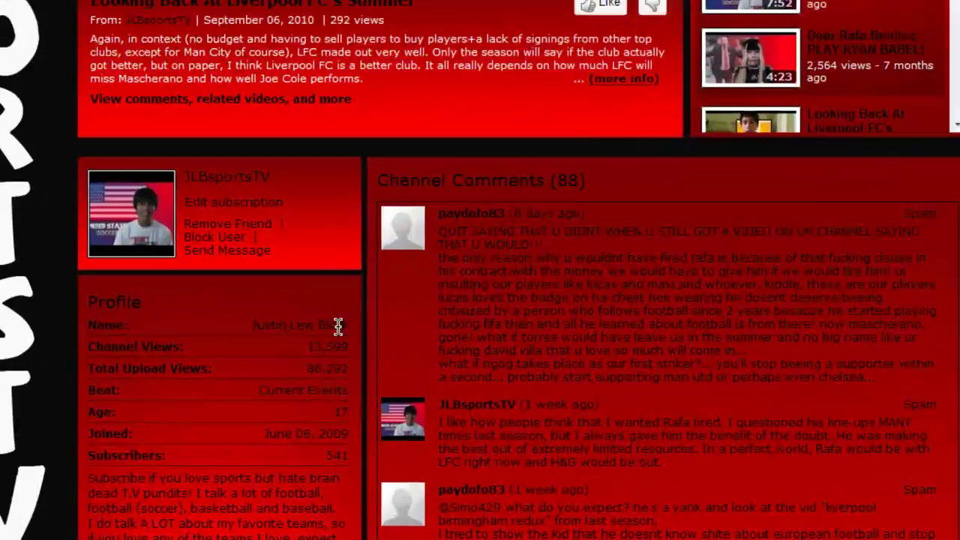
Inspect the JLBsportsTV subscriber count and change it from 541 to 548,891
{"action": "right_click", "coordinate": [334, 451]}
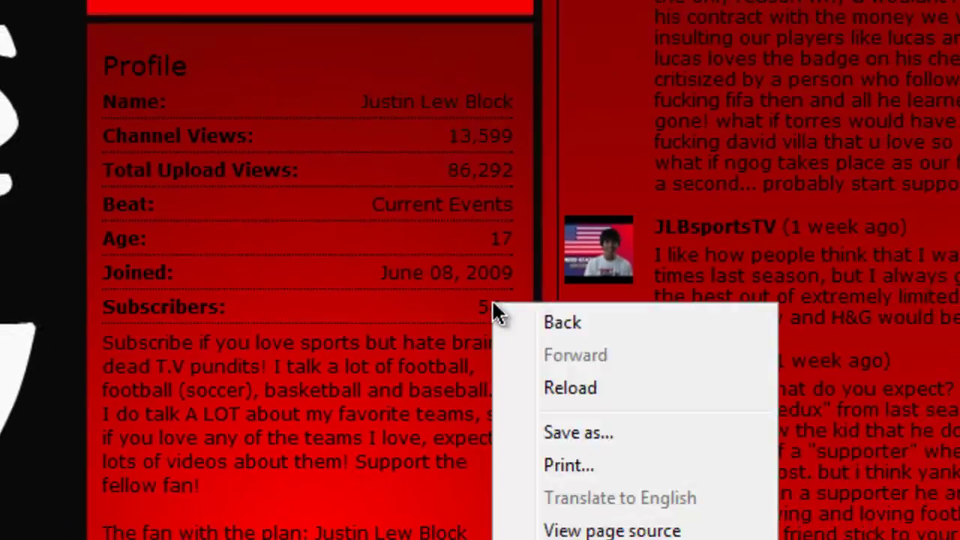
{"action": "left_click", "coordinate": [430, 509]}
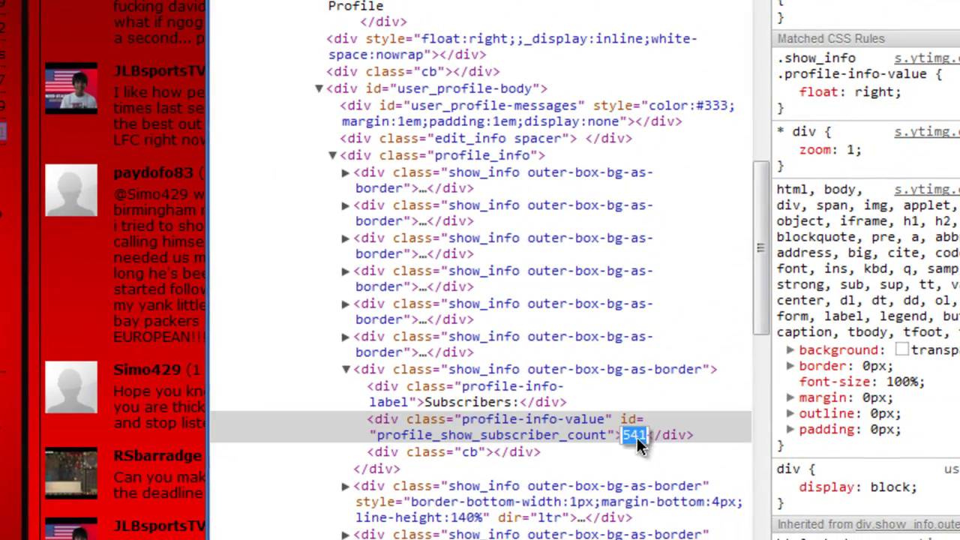
{"action": "type", "text": "541"}
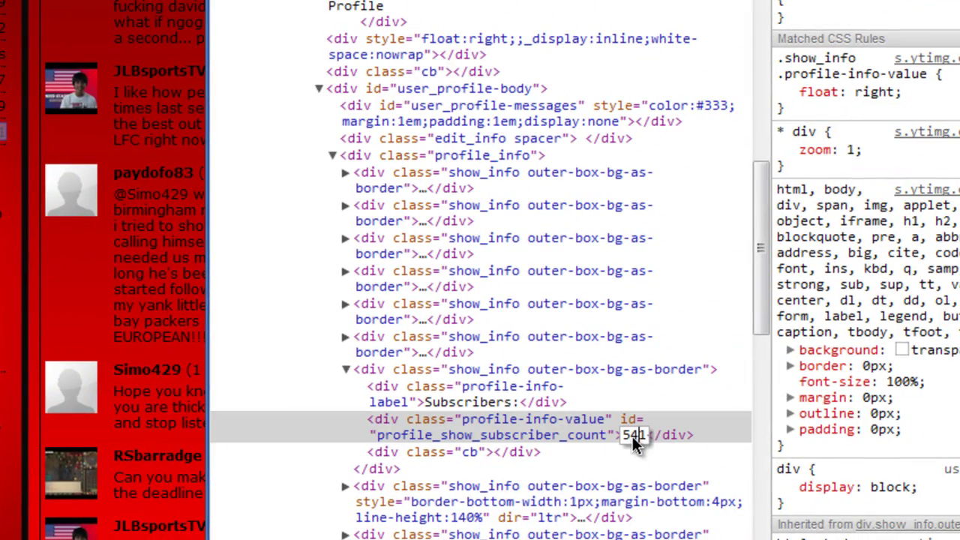
{"action": "type", "text": "481"}
{"action": "type", "text": "89"}
{"action": "type", "text": ","}
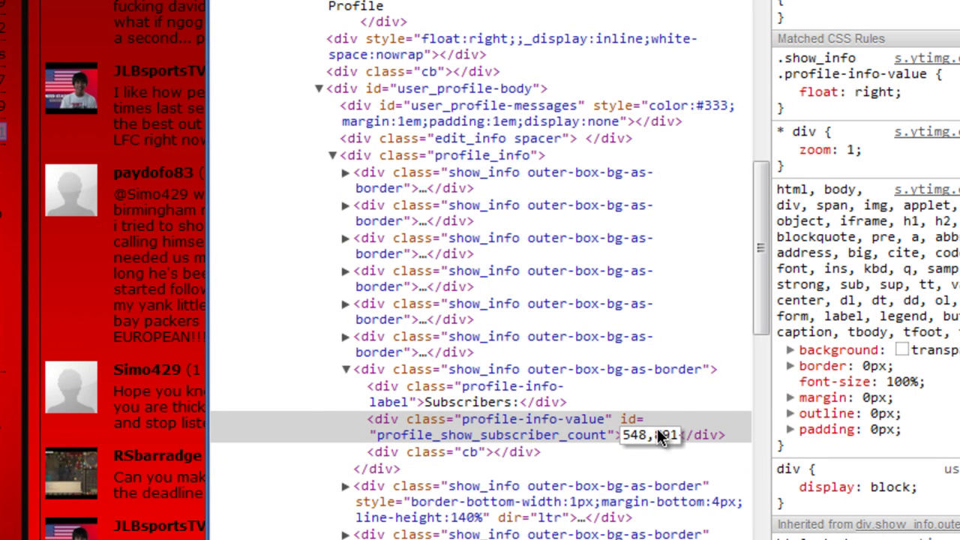
{"action": "key", "text": "Return"}
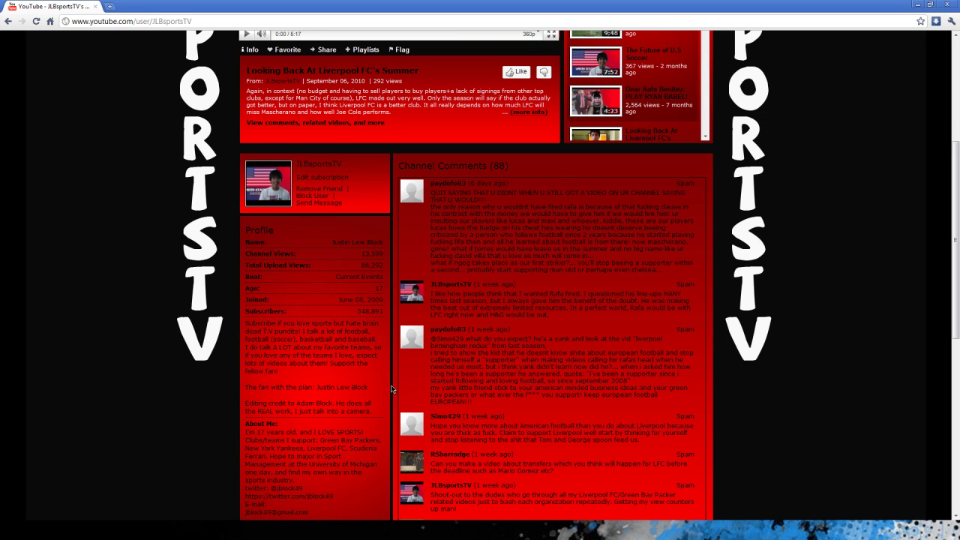
Open the signed-in user's epictechgeek channel and pause its featured video at 0:01
{"action": "scroll", "coordinate": [517, 380], "scroll_direction": "up", "scroll_amount": 5}
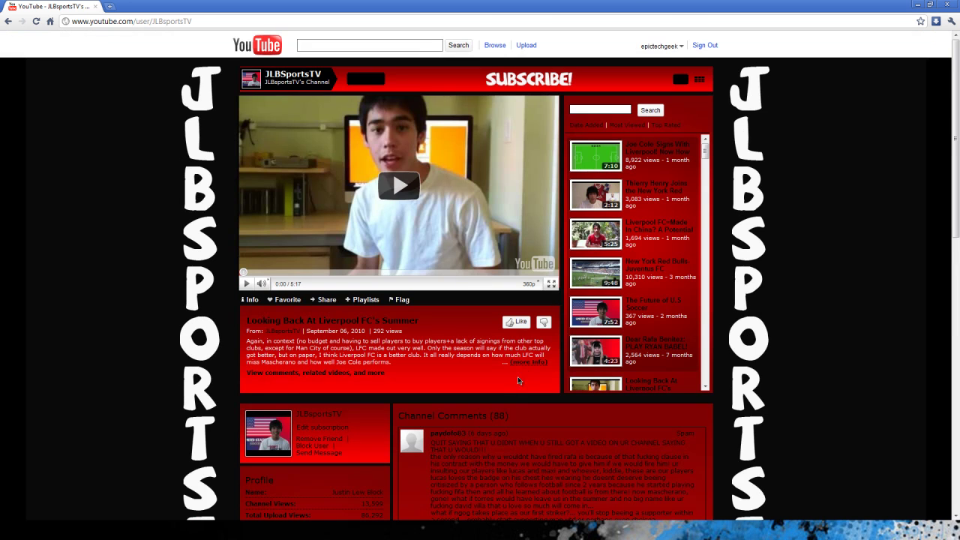
{"action": "left_click", "coordinate": [658, 46]}
{"action": "left_click", "coordinate": [614, 61]}
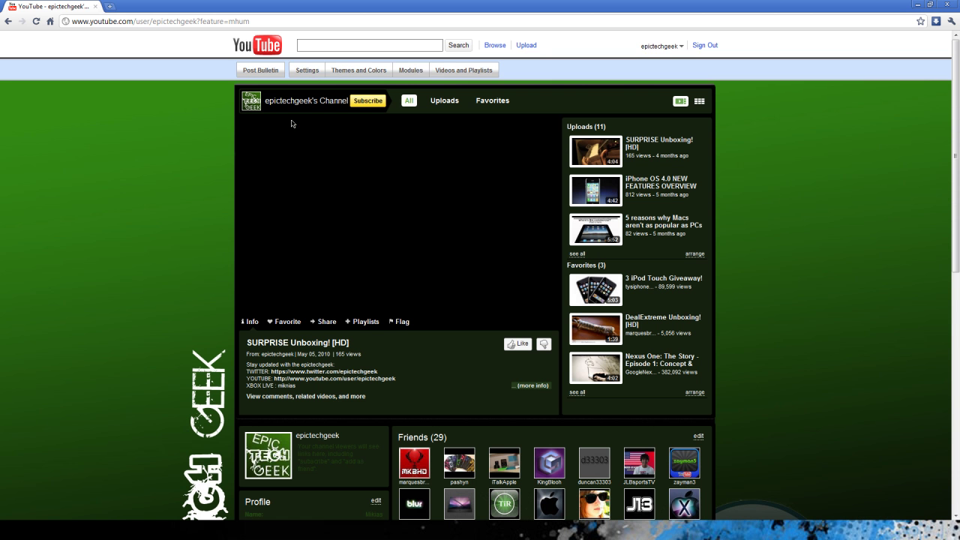
{"action": "scroll", "coordinate": [289, 128], "scroll_direction": "down", "scroll_amount": 2}
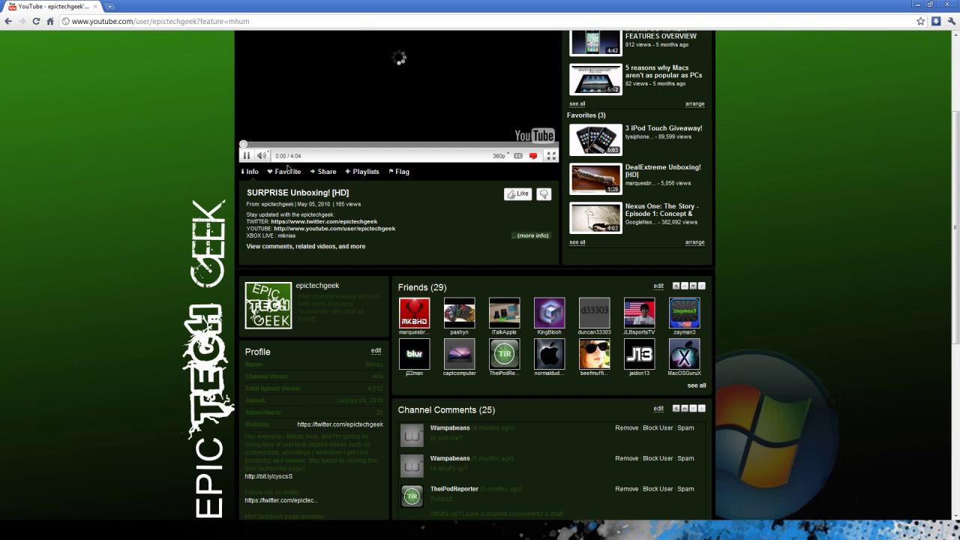
{"action": "left_click", "coordinate": [269, 115]}
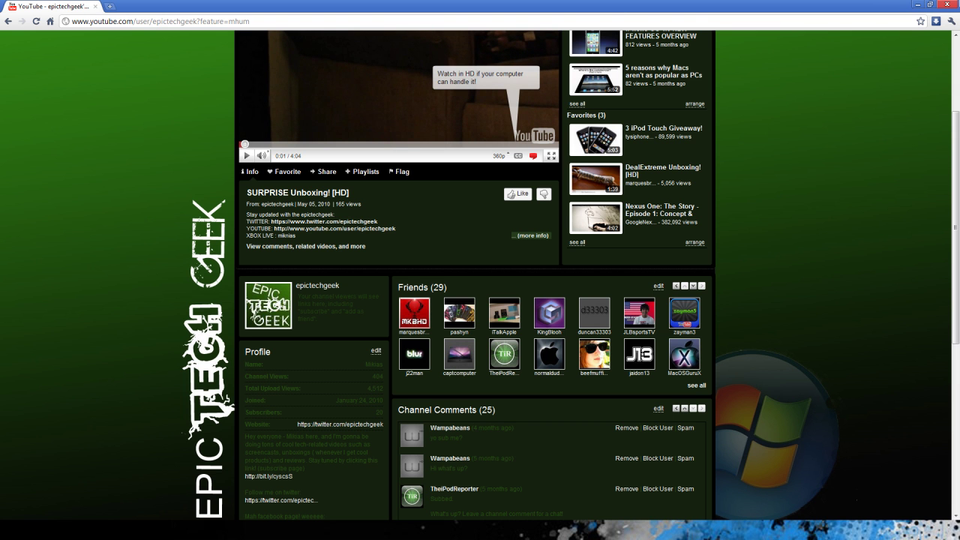